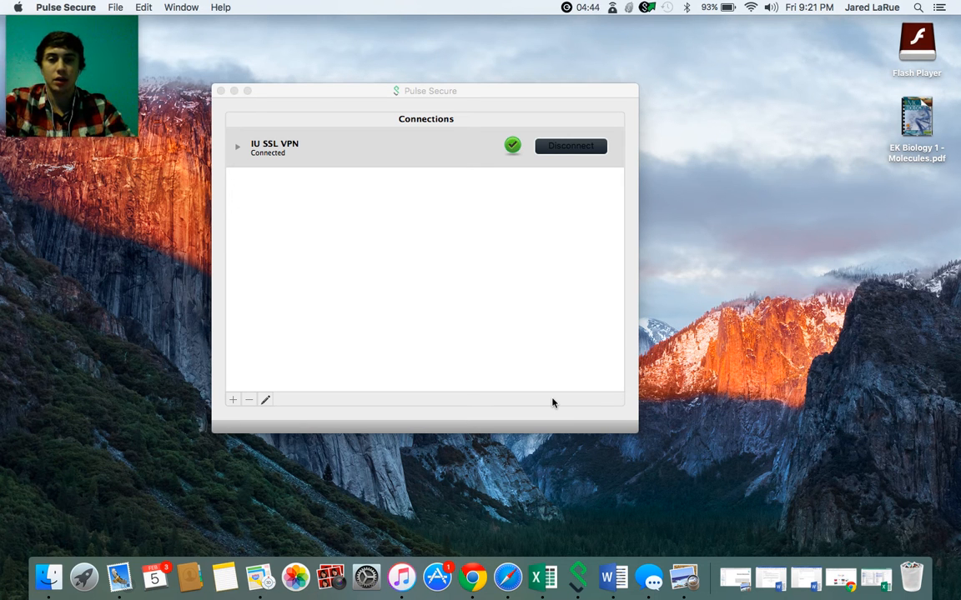
Switch to Safari and look up the license server's DNS name and IP address on the CodonCode Aligner License Server page.
click(627, 345)
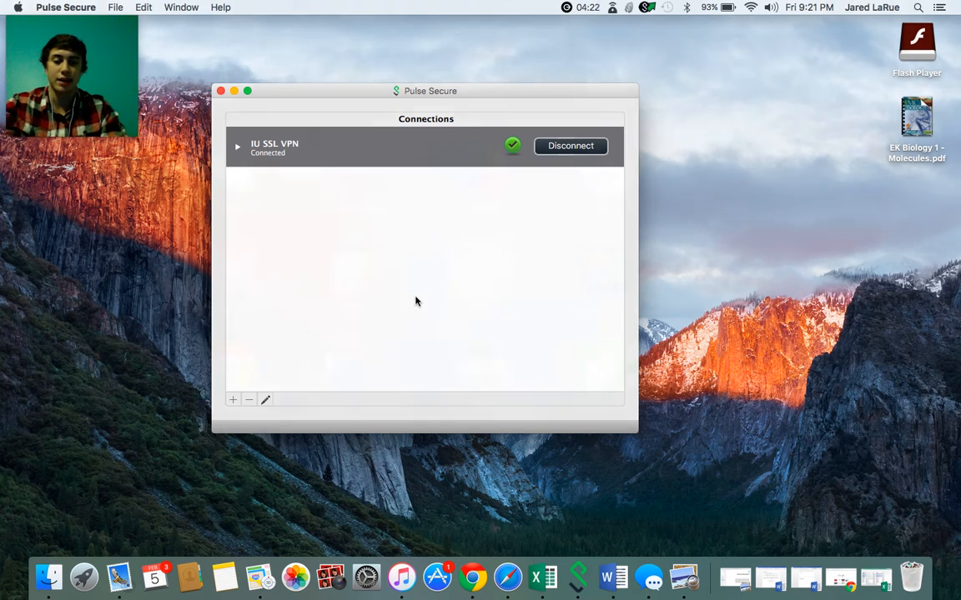
key(F4)
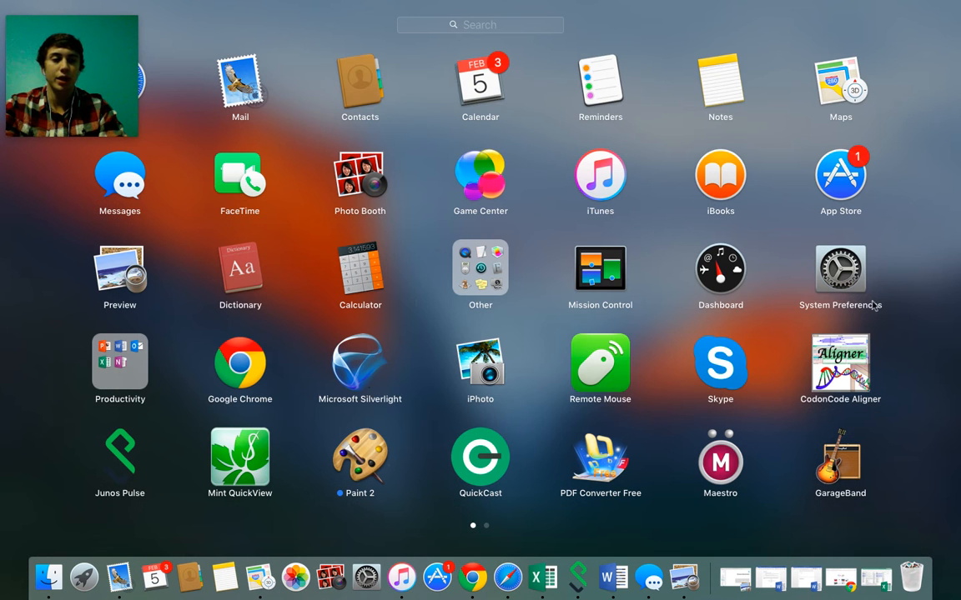
key(F3)
click(410, 212)
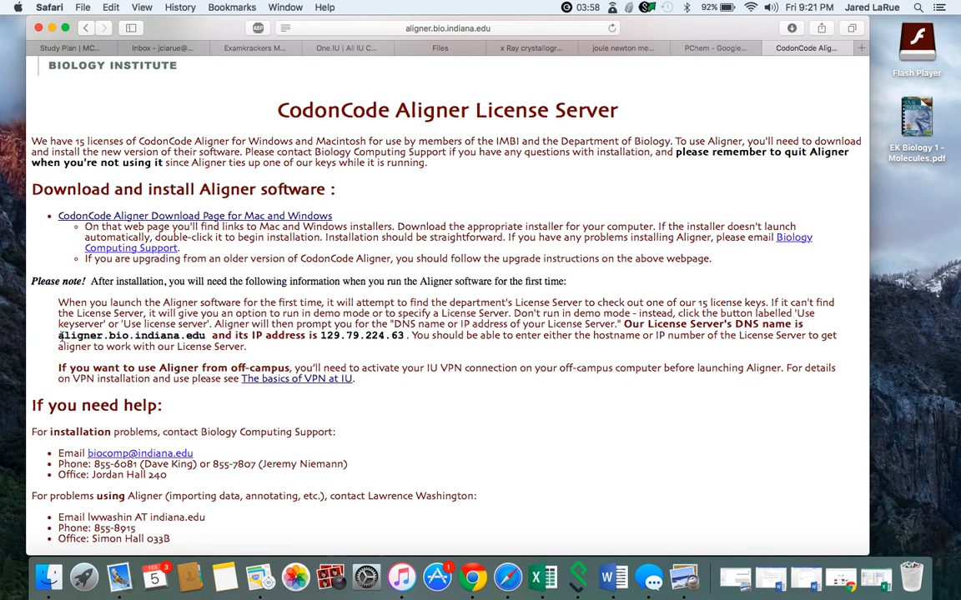
click(421, 28)
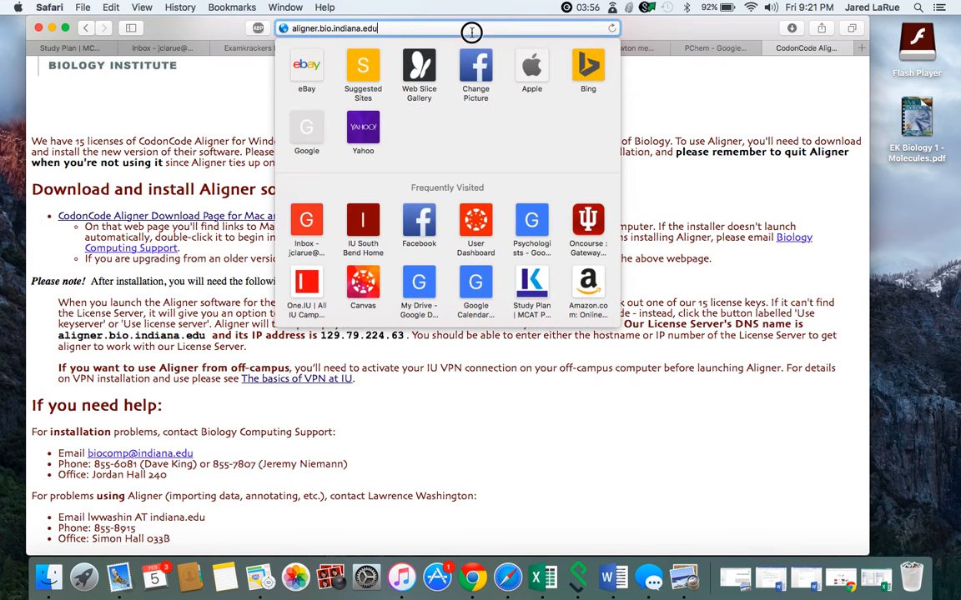
click(197, 263)
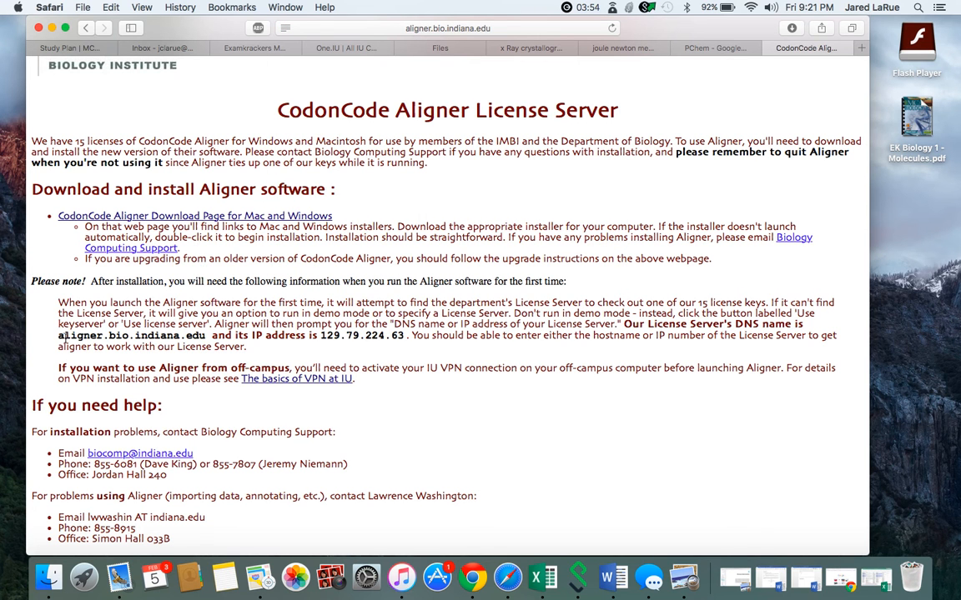
drag(57, 336, 206, 336)
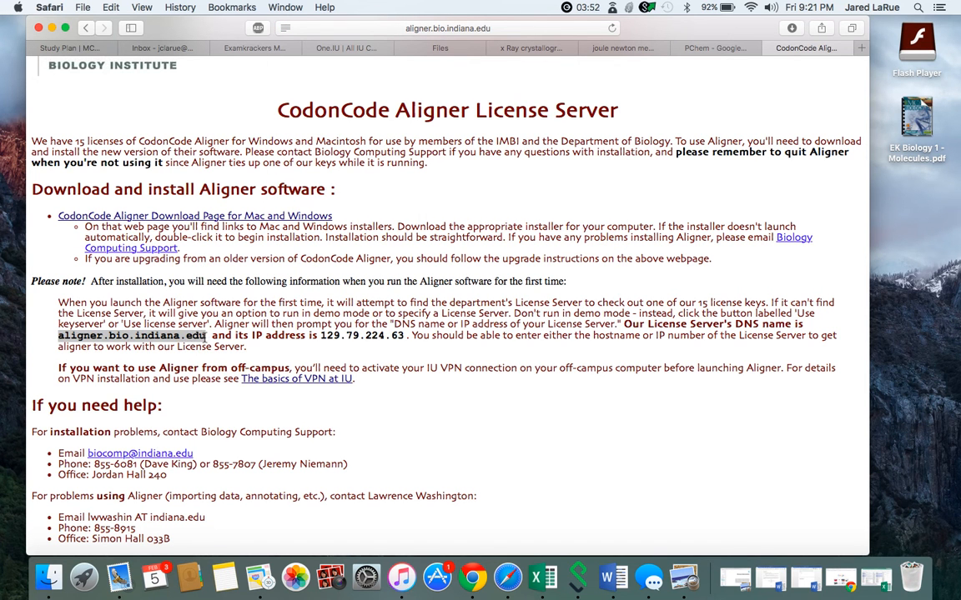
drag(320, 336, 404, 336)
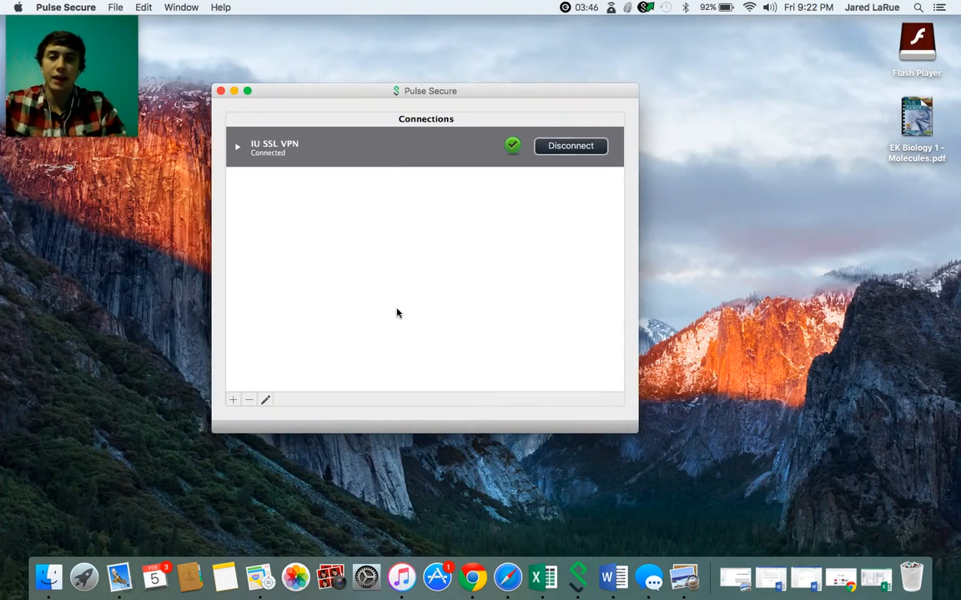
Launch CodonCode Aligner, put away the Pulse Secure window, and open the recent project "Arsenite oxidase Site specific mutagenesis fix 1".
key(F4)
click(844, 394)
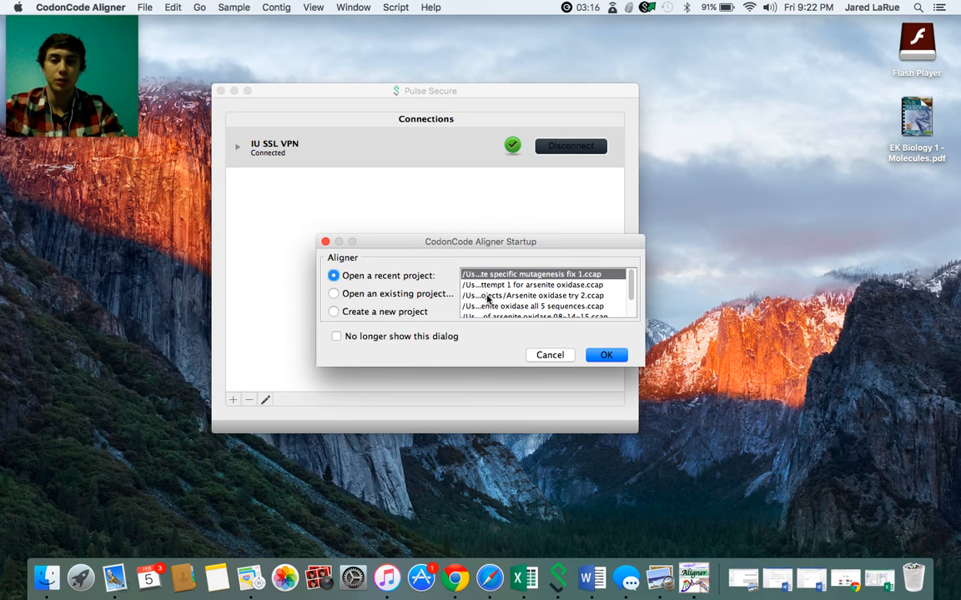
click(392, 312)
click(233, 91)
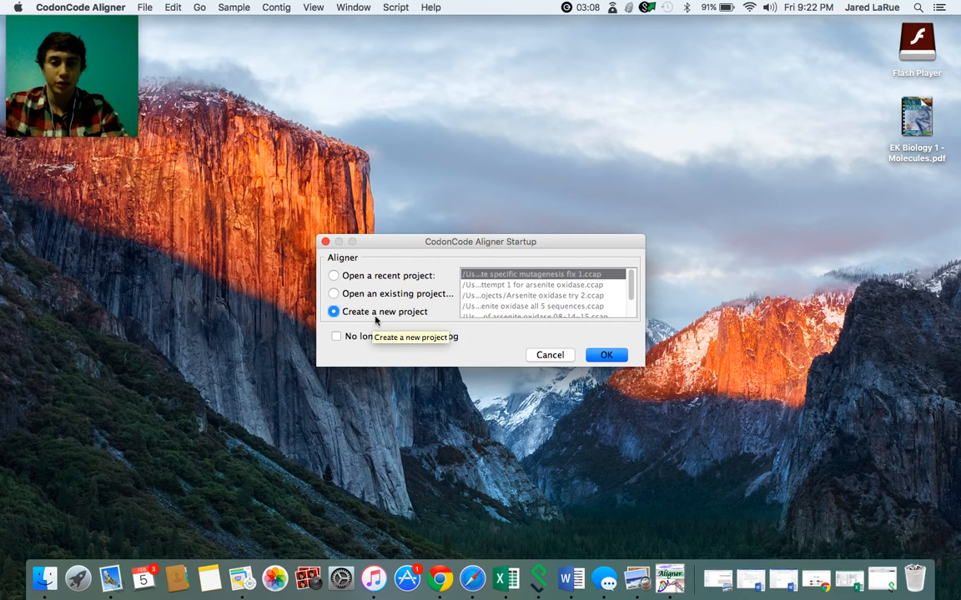
click(392, 278)
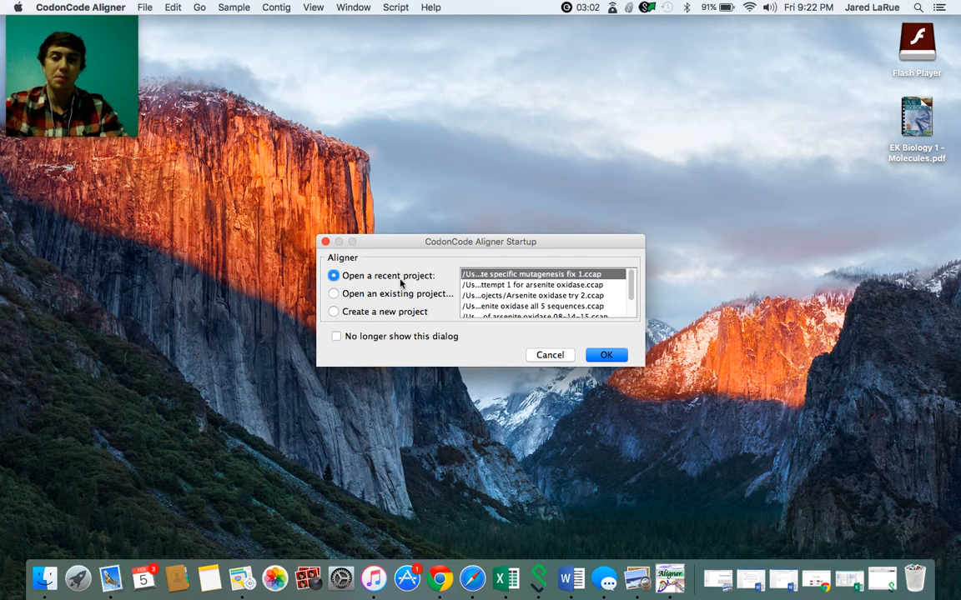
click(595, 358)
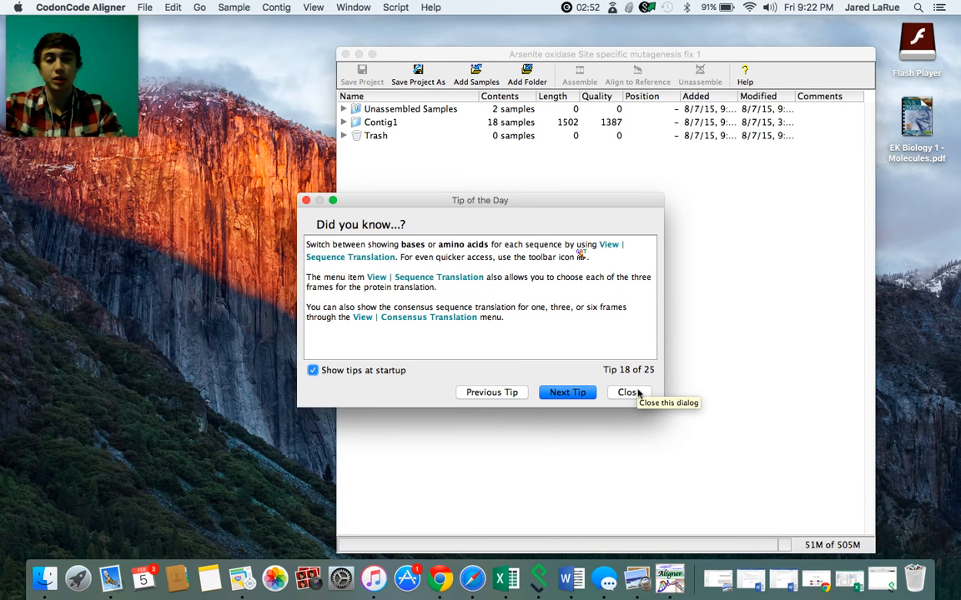
Dismiss the tip of the day and unassemble Contig1.
click(637, 393)
click(408, 123)
click(700, 75)
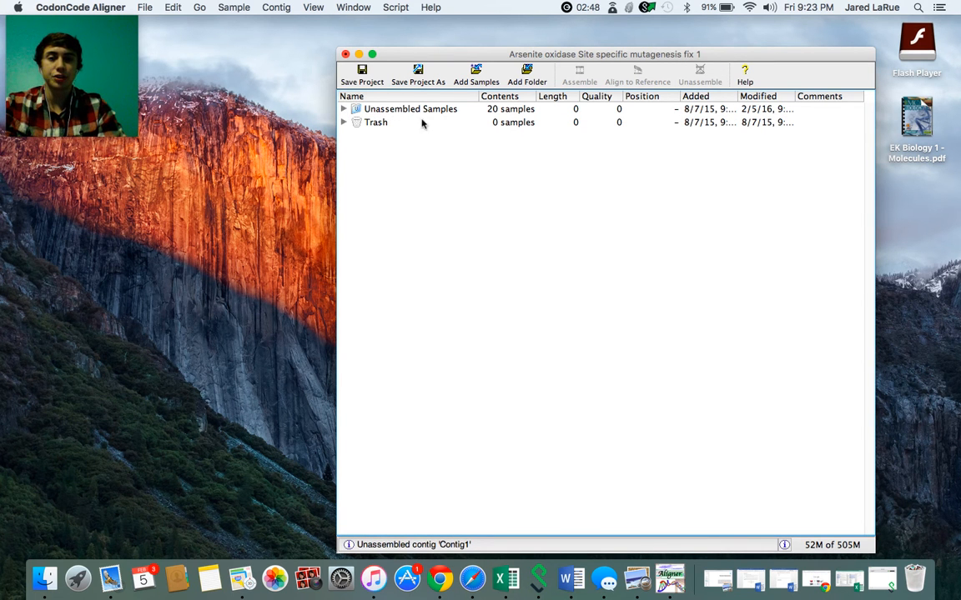
click(478, 77)
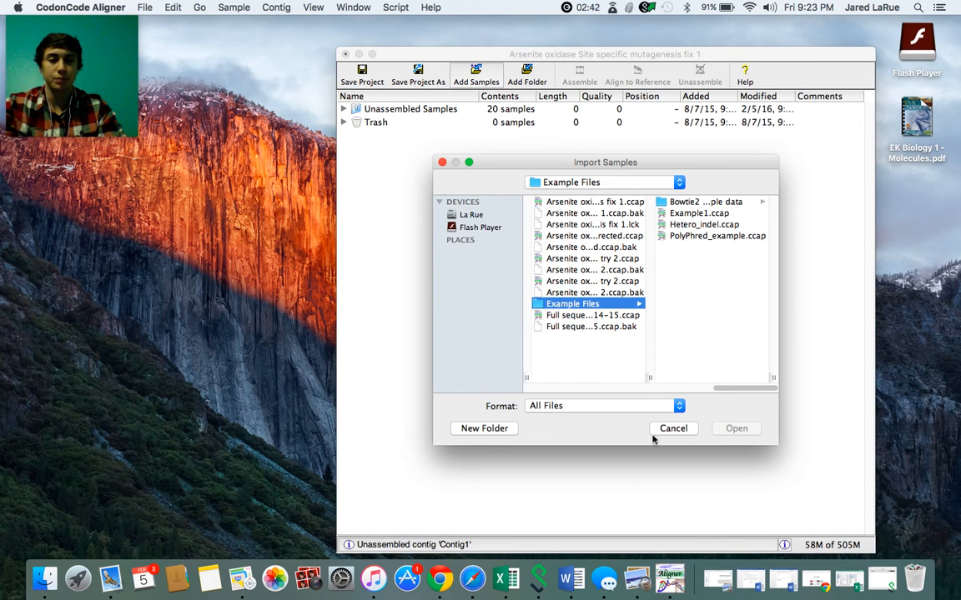
click(597, 271)
drag(597, 273, 602, 260)
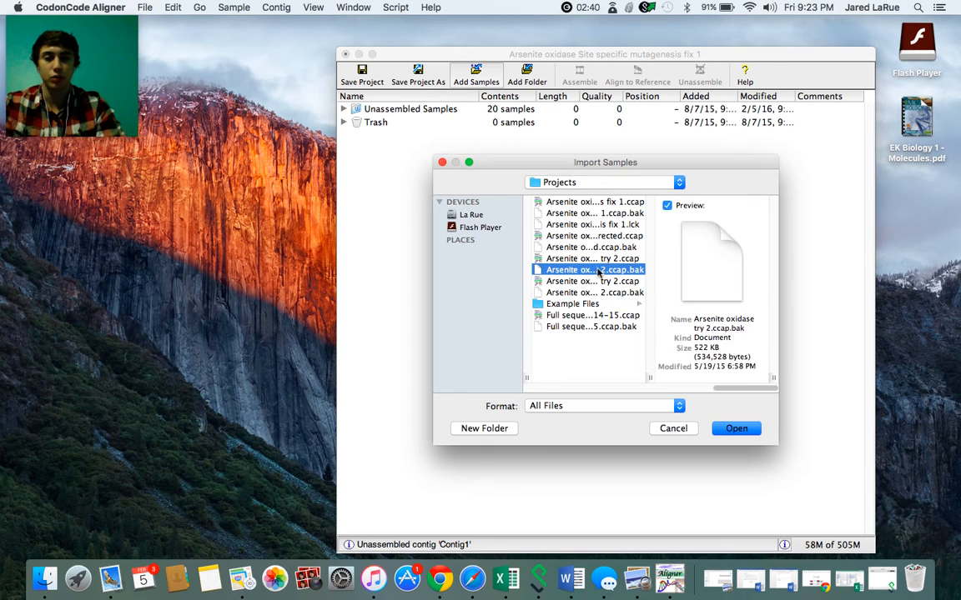
click(681, 429)
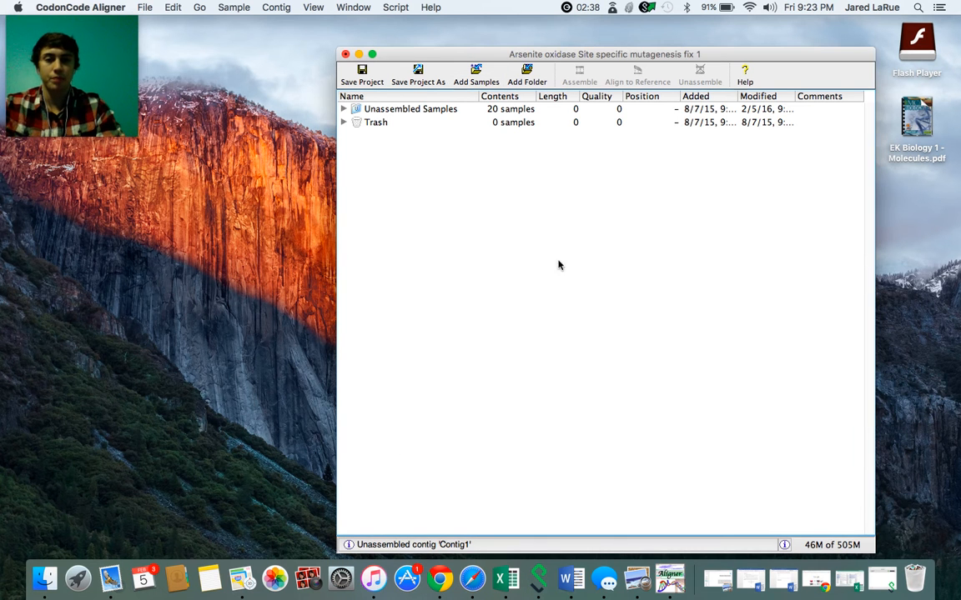
View the chromatogram traces of the Unassembled Samples folder, examine them along their length, and close the trace view.
double_click(438, 109)
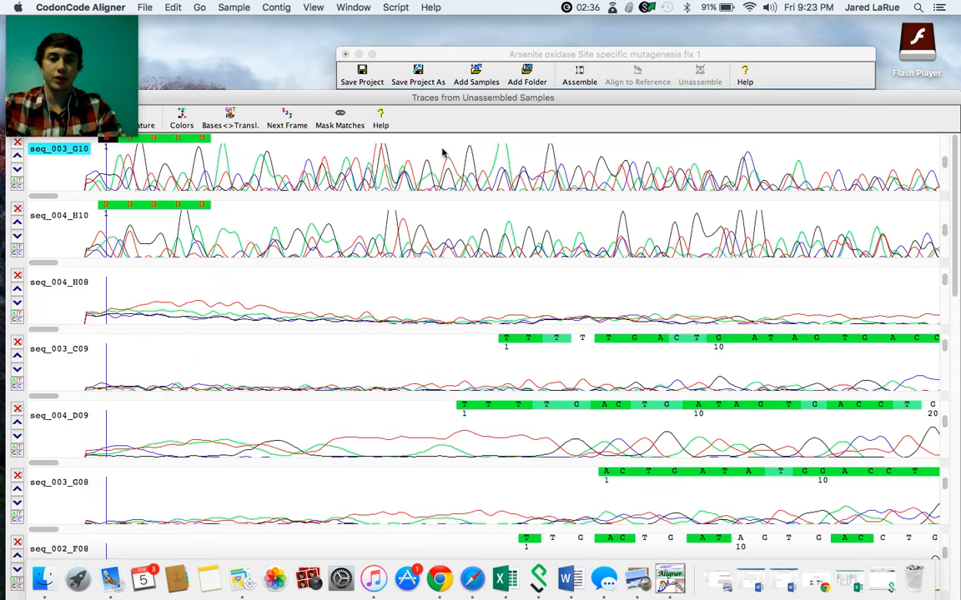
drag(198, 98, 471, 82)
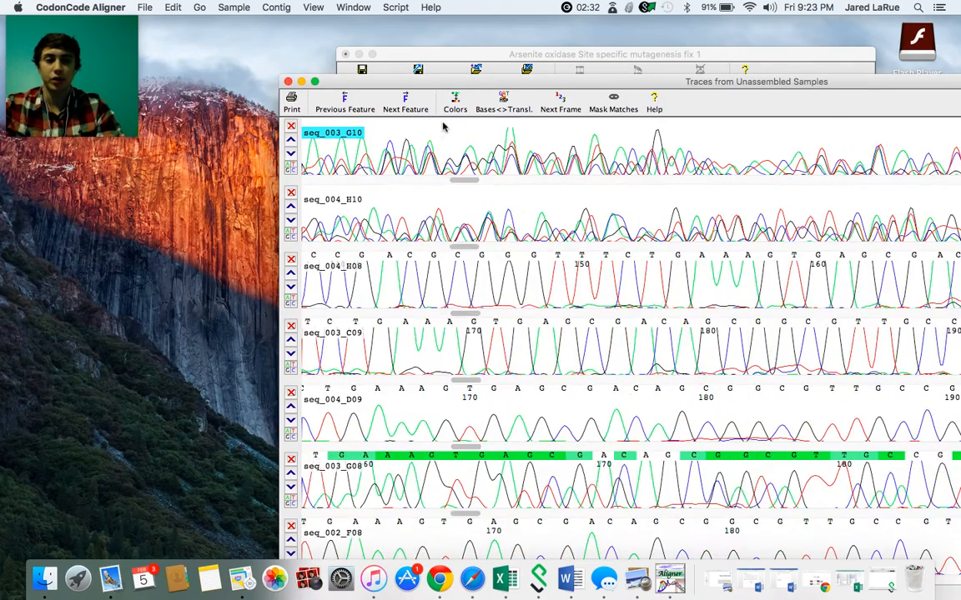
scroll(531, 298, right, 20)
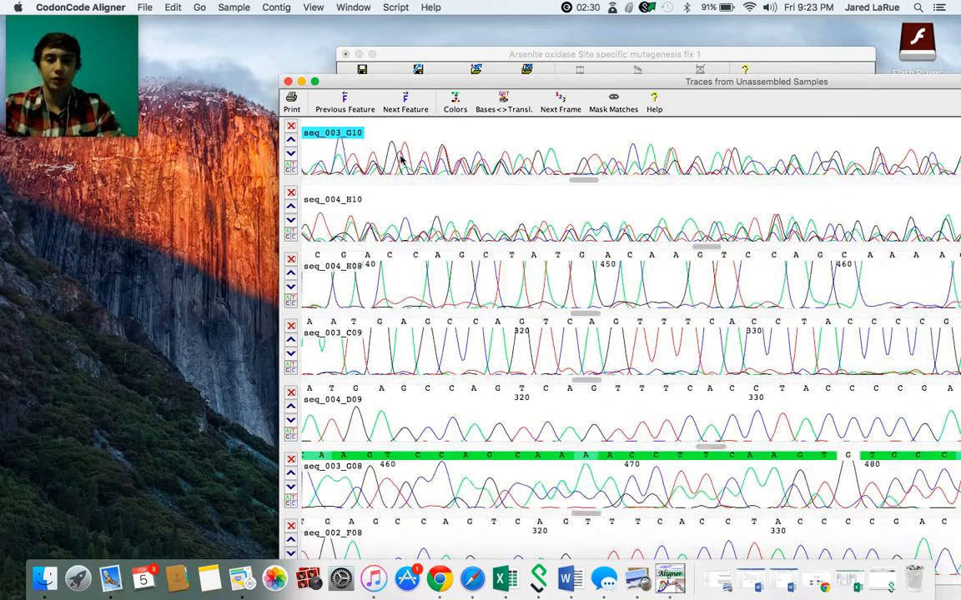
click(287, 81)
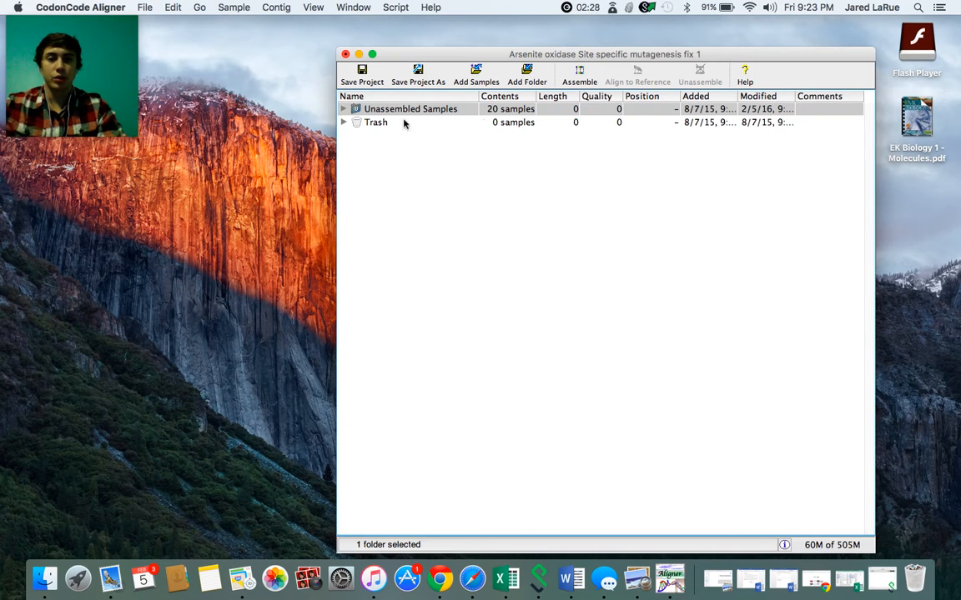
Expand the Unassembled Samples folder, select all of its samples, and clip their ends after checking the clipping preview.
double_click(436, 110)
click(434, 123)
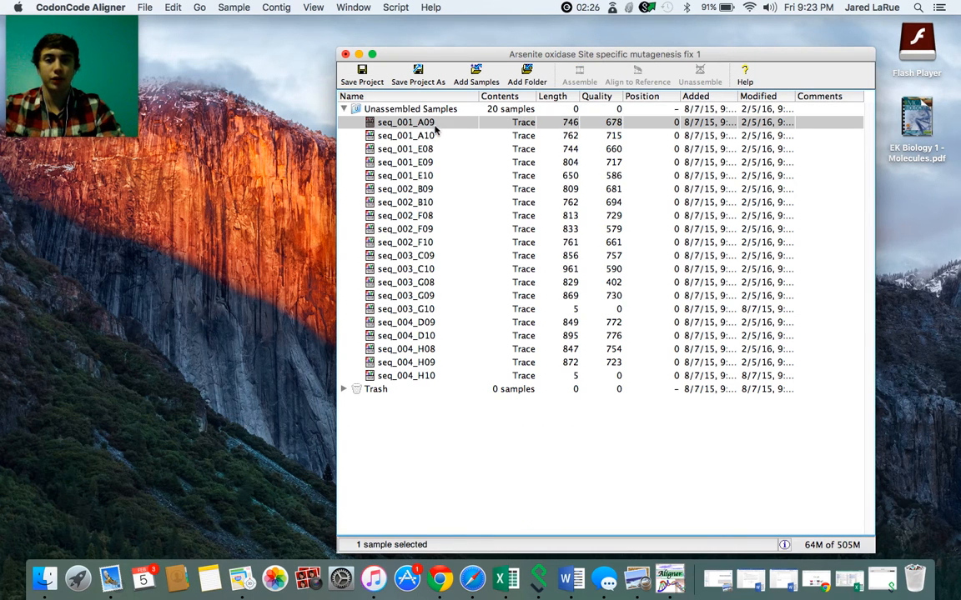
key(super+a)
super+click(453, 390)
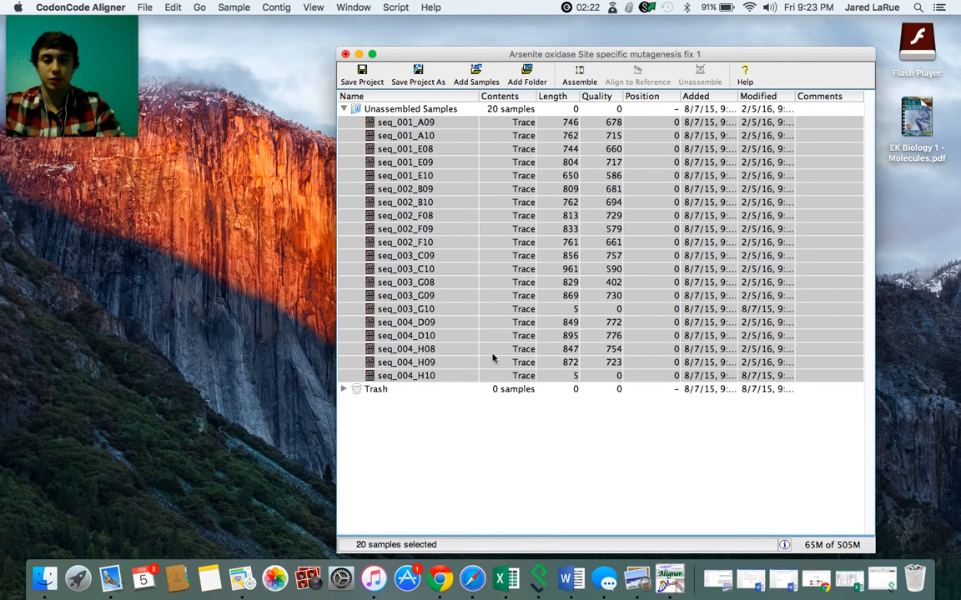
click(231, 7)
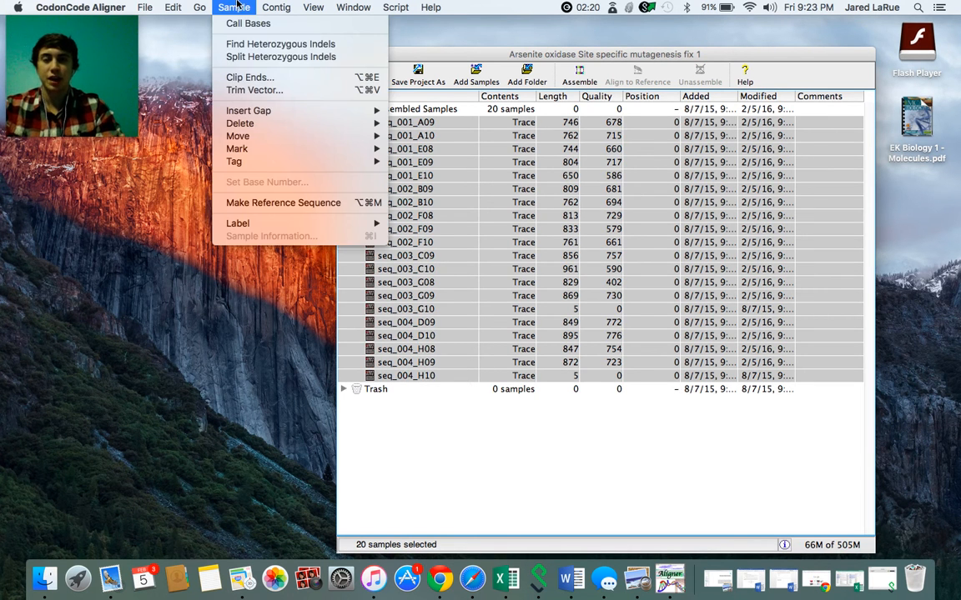
mouse_move(271, 7)
mouse_move(236, 7)
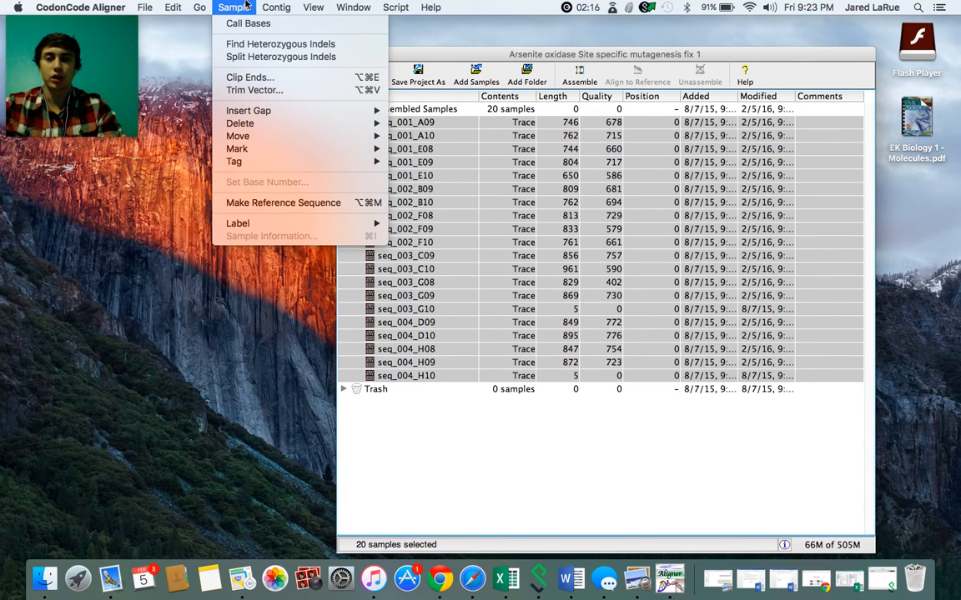
click(250, 78)
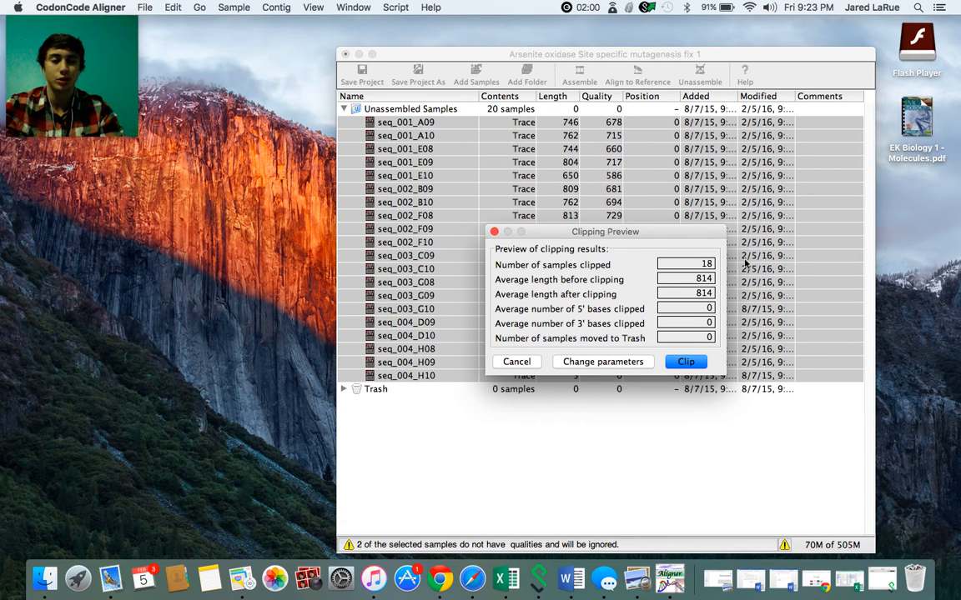
drag(670, 233, 669, 213)
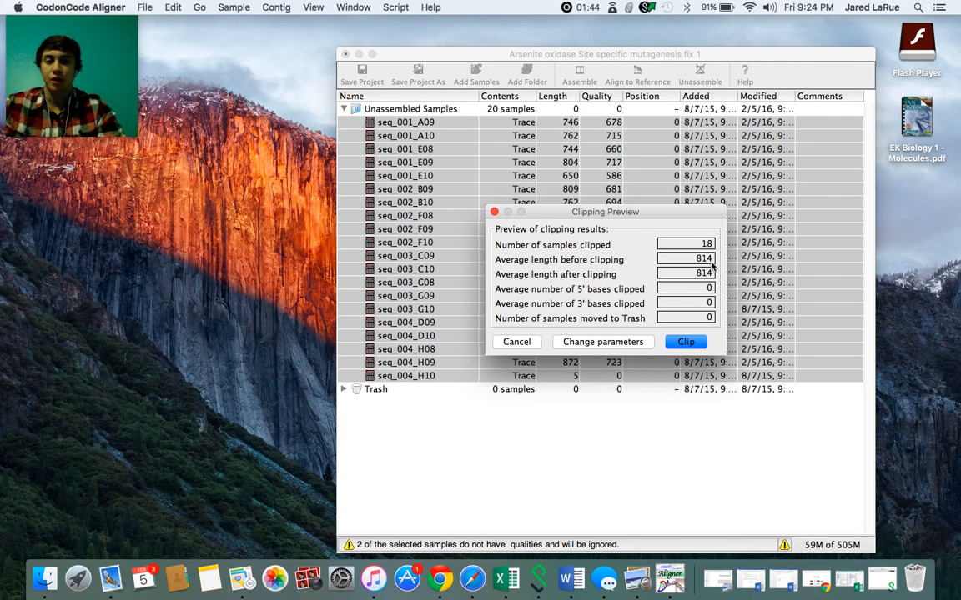
click(686, 342)
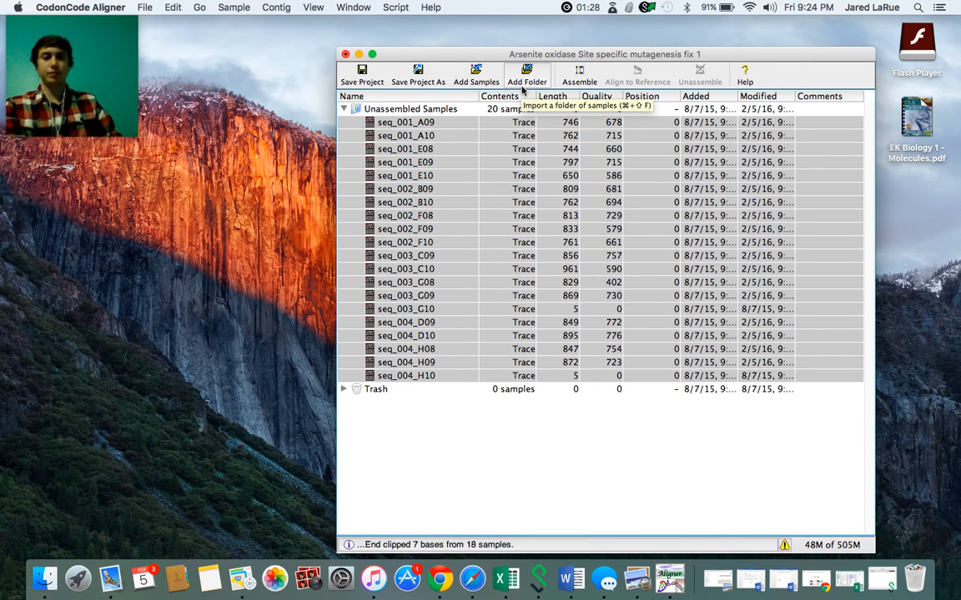
Assemble the selected, end-clipped samples.
click(577, 75)
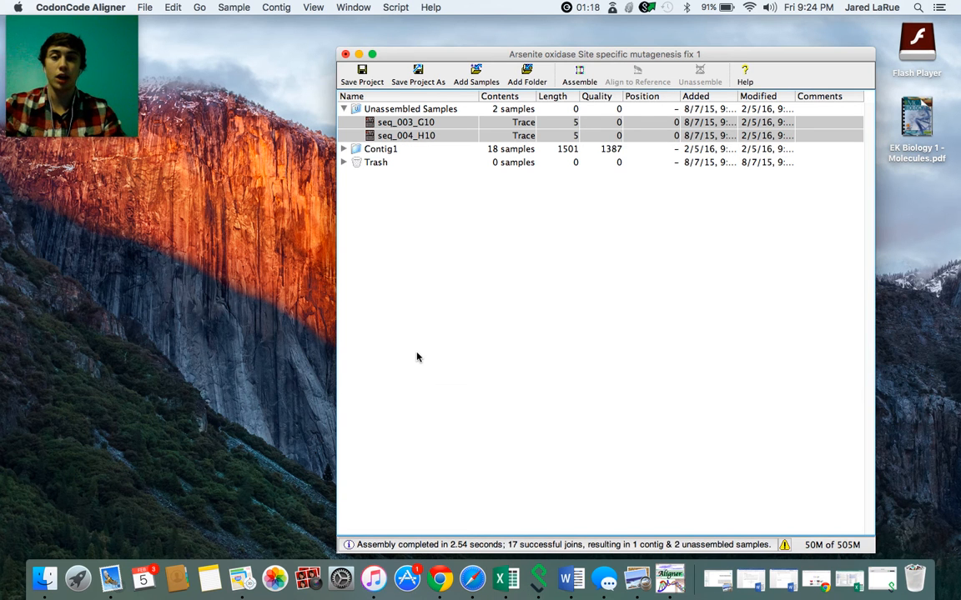
click(400, 135)
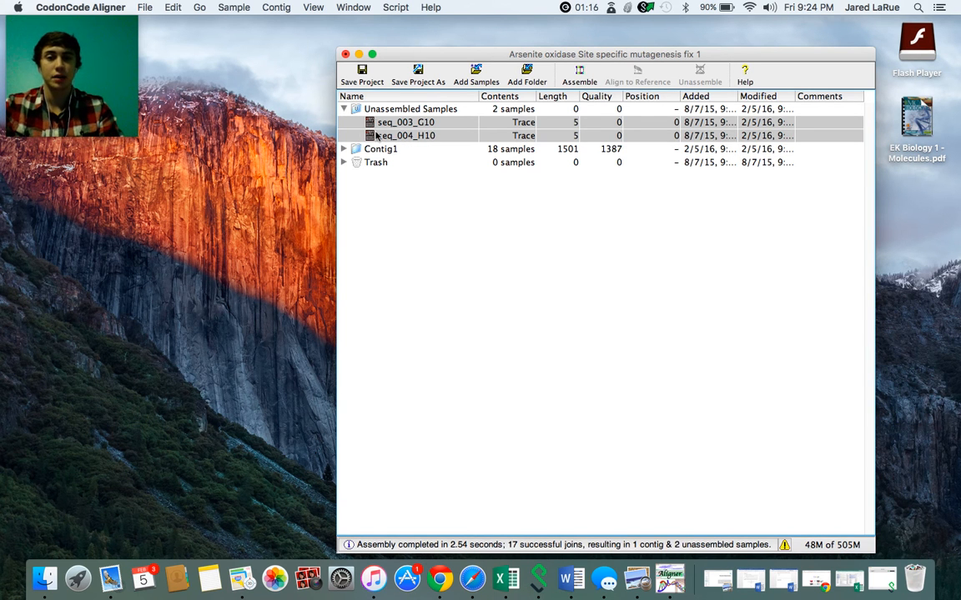
Open Contig1 to view its aligned sequences and consensus, and close the contig view.
double_click(375, 149)
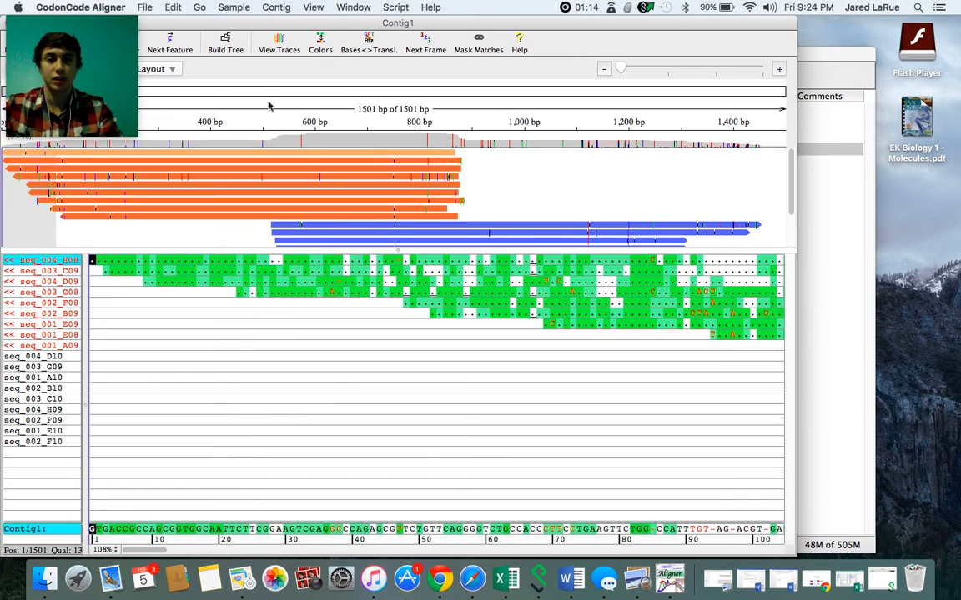
drag(182, 22, 357, 24)
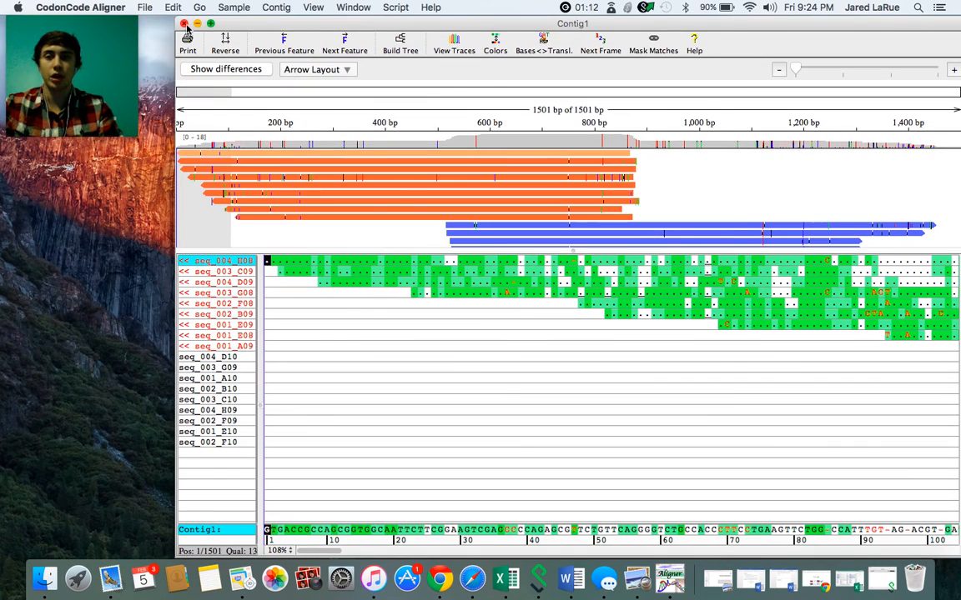
click(183, 24)
Rename Contig1 as "Sample 1 DNA".
right_click(385, 151)
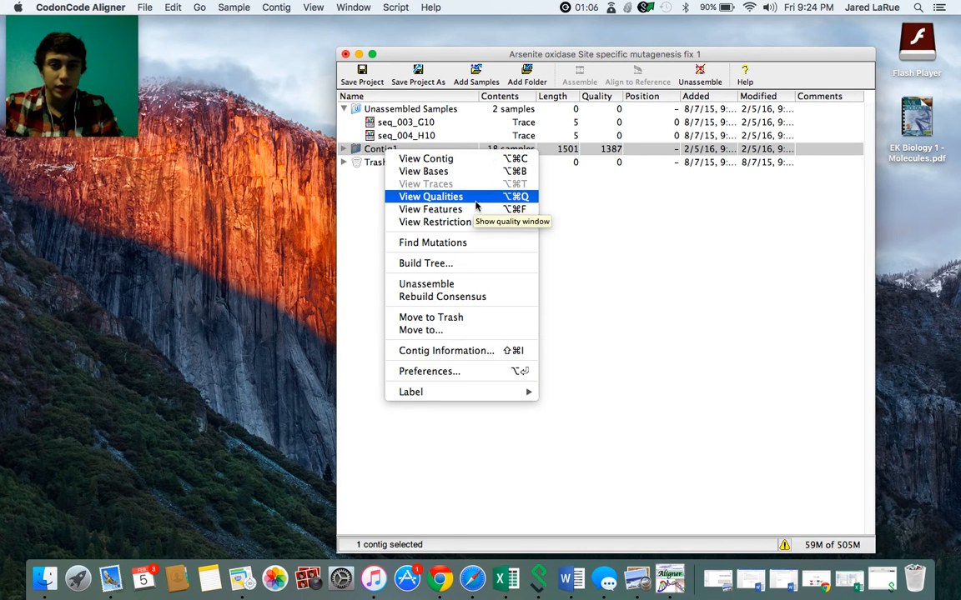
click(590, 254)
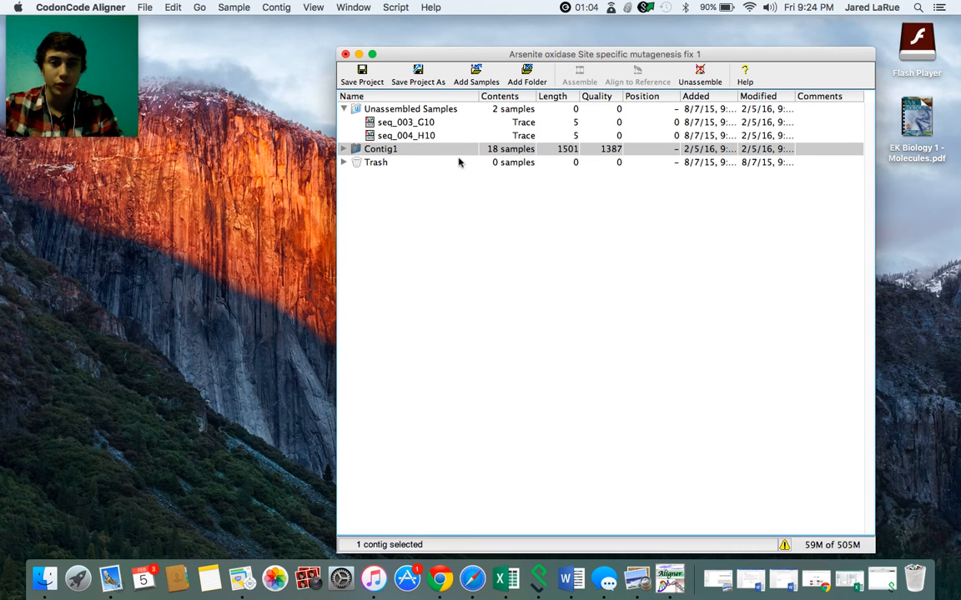
click(392, 150)
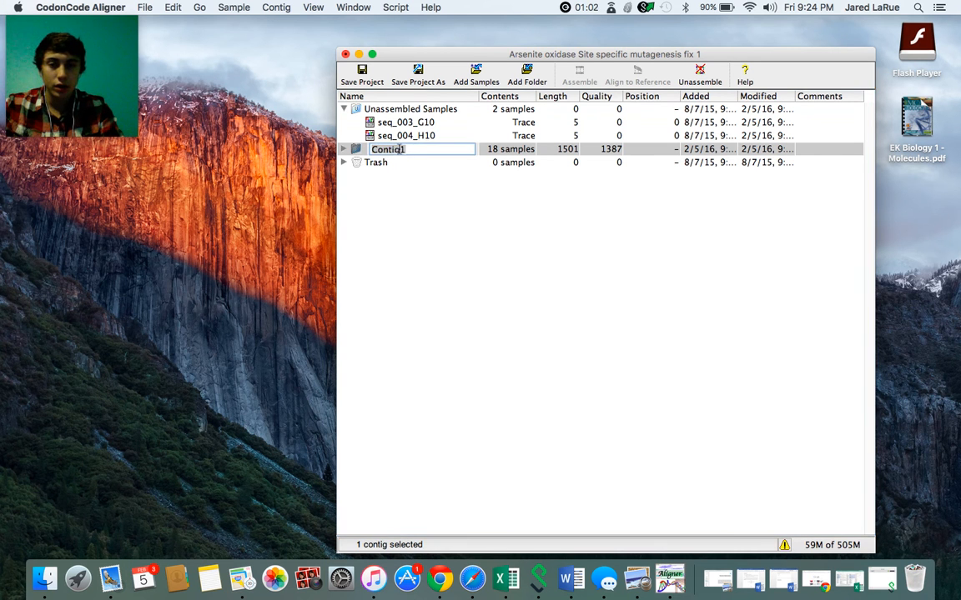
text(Sample 1)
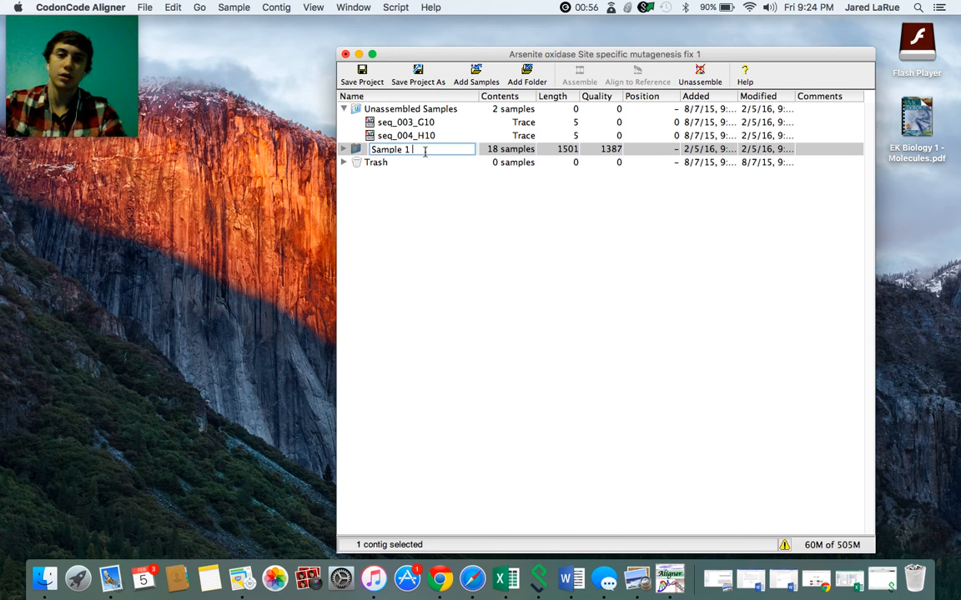
text(DNA)
key(Return)
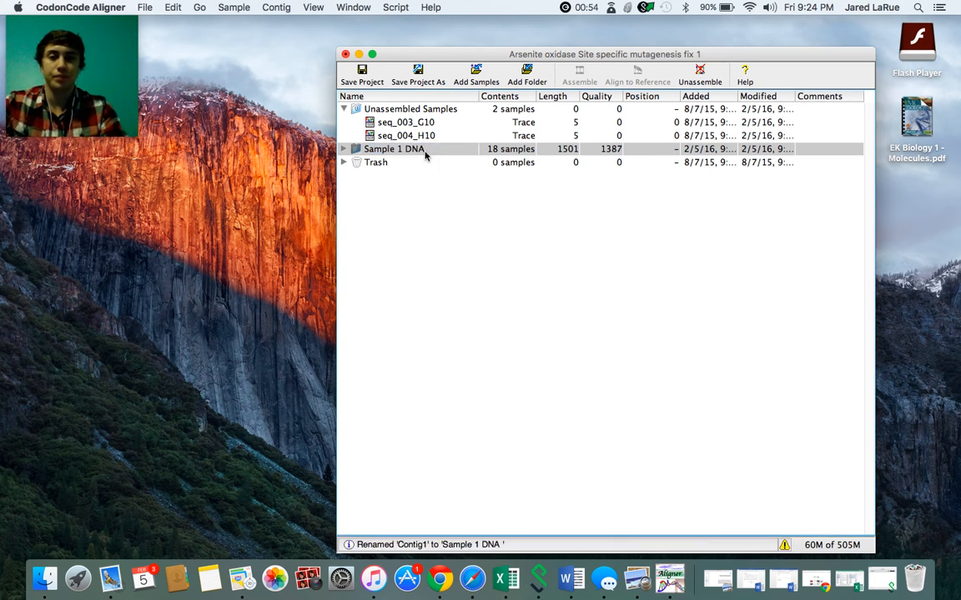
Open the Sample 1 DNA contig and inspect the base details of a forward read in the alignment overview.
double_click(422, 150)
drag(422, 22, 565, 8)
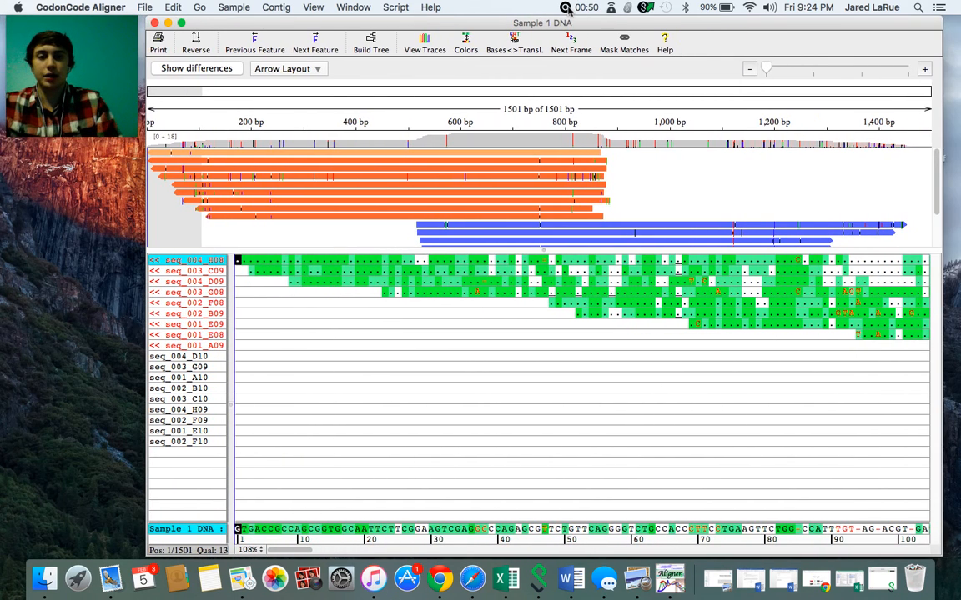
mouse_move(579, 244)
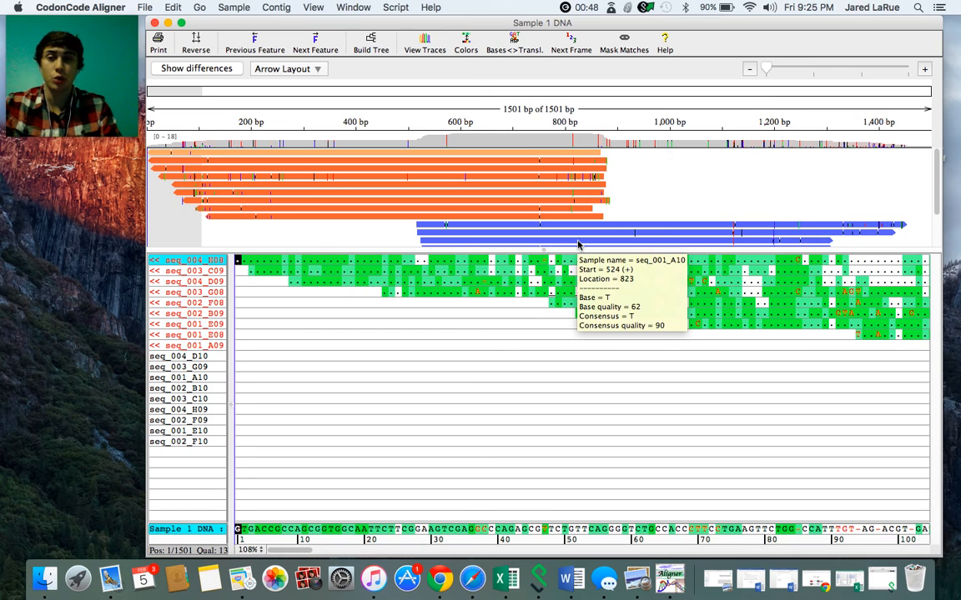
Display the Sample 1 DNA contig's sequences as an amino acid translation, and switch them back to bases.
click(533, 41)
click(527, 52)
click(527, 52)
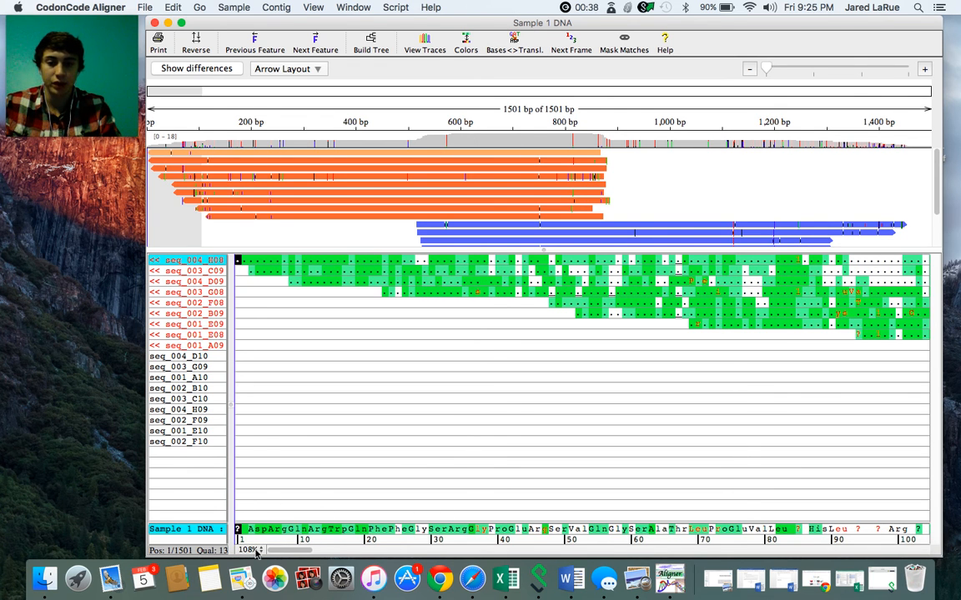
click(528, 44)
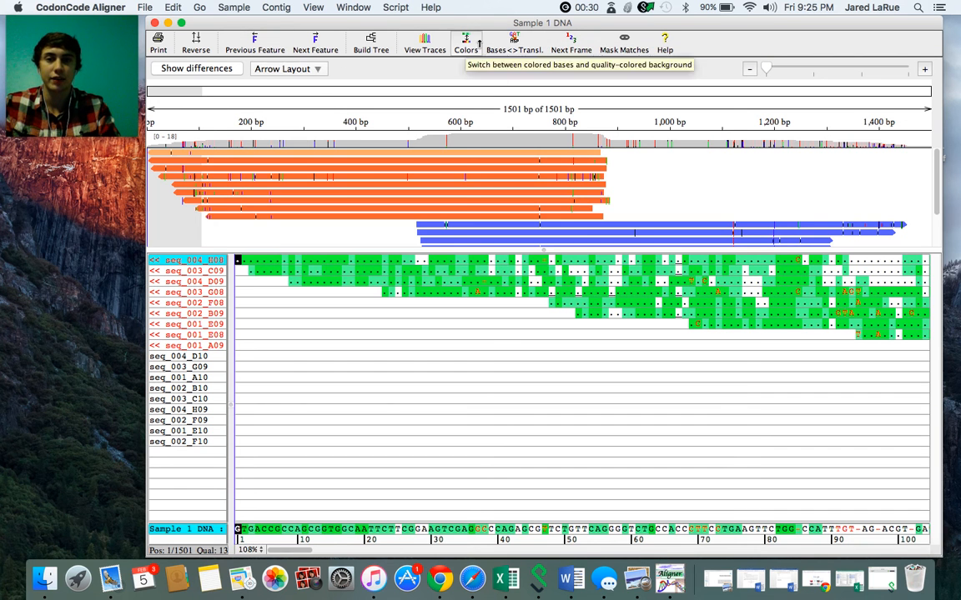
Unmask the matching bases in the aligned samples, mask them again, and examine the remaining differences along the alignment.
click(624, 43)
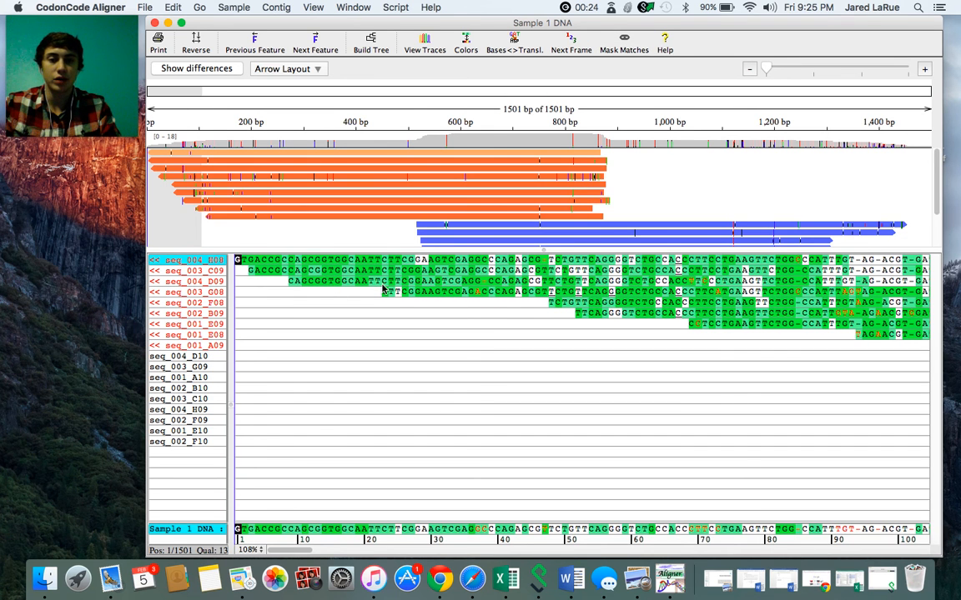
click(624, 46)
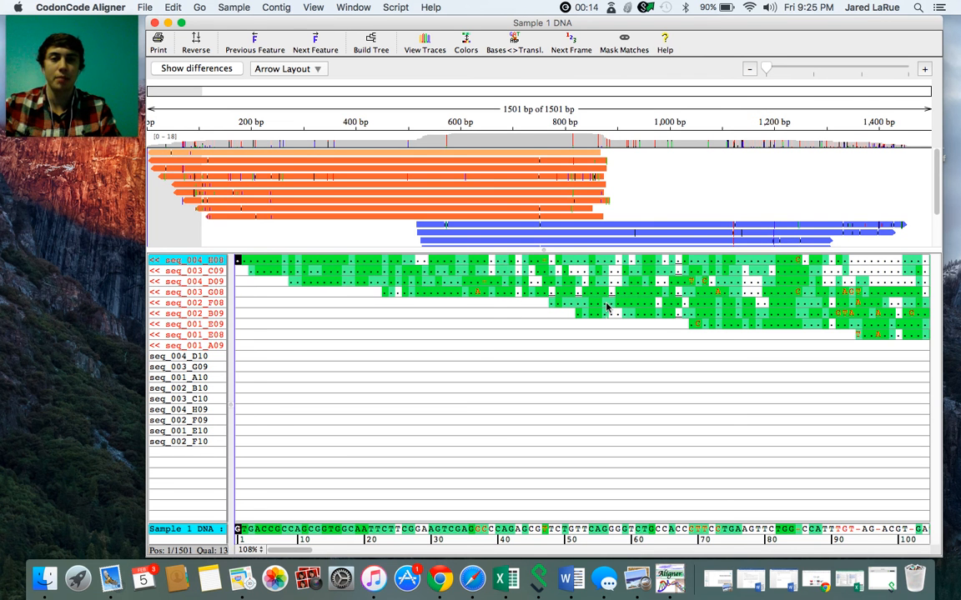
scroll(607, 307, right, 10)
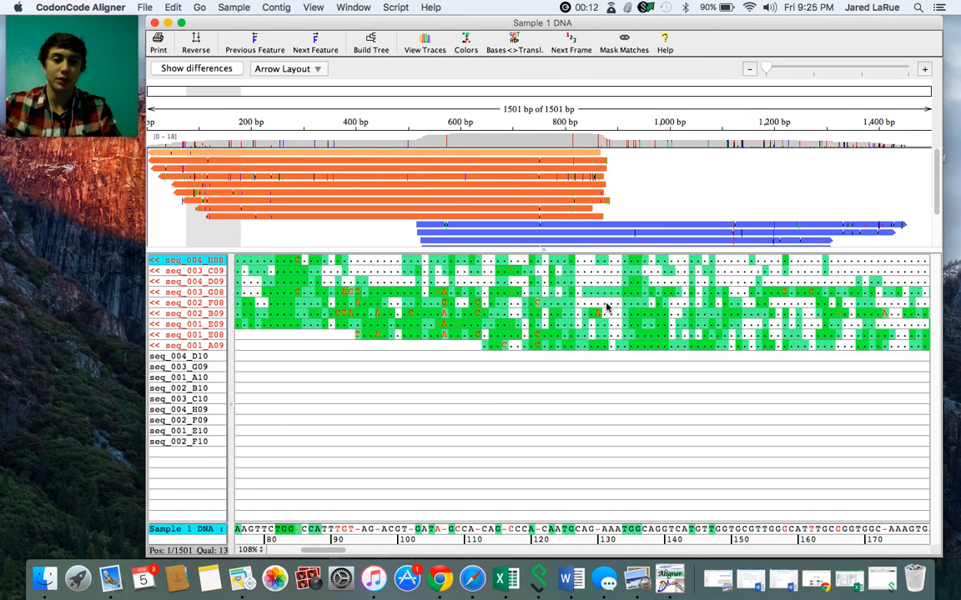
scroll(607, 307, left, 10)
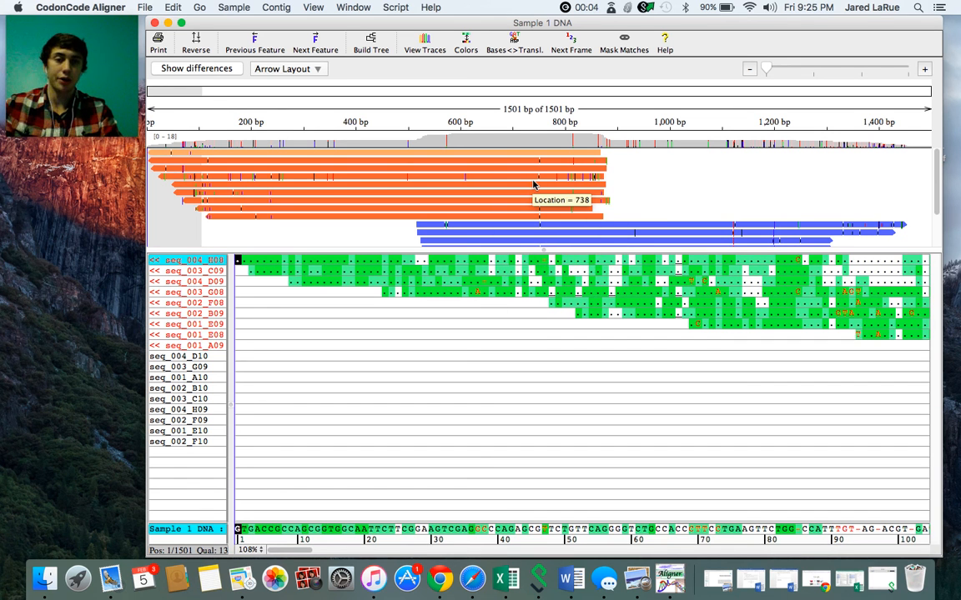
mouse_move(529, 173)
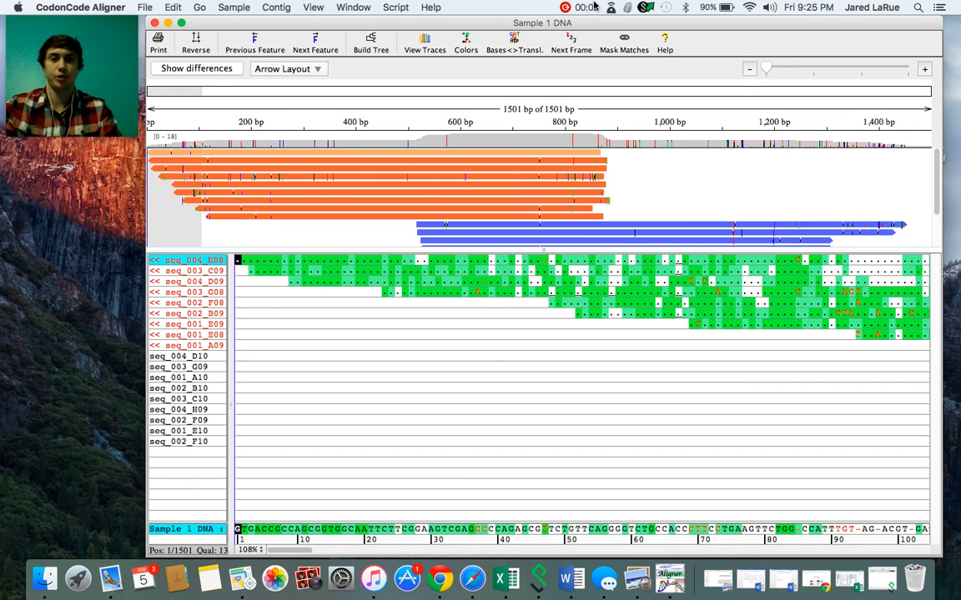